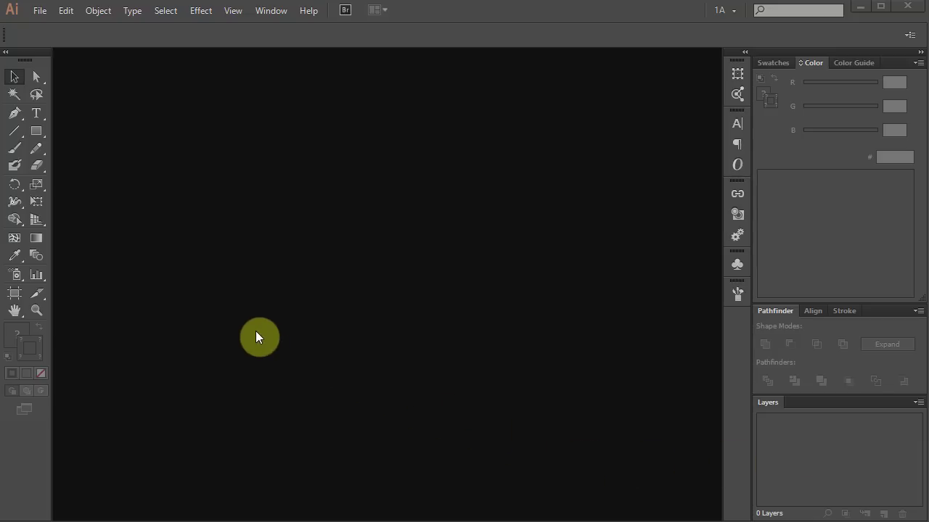
# - Create a new Web-profile document with a 960 × 560 px artboard and show rulers
pyautogui.click(40, 12)
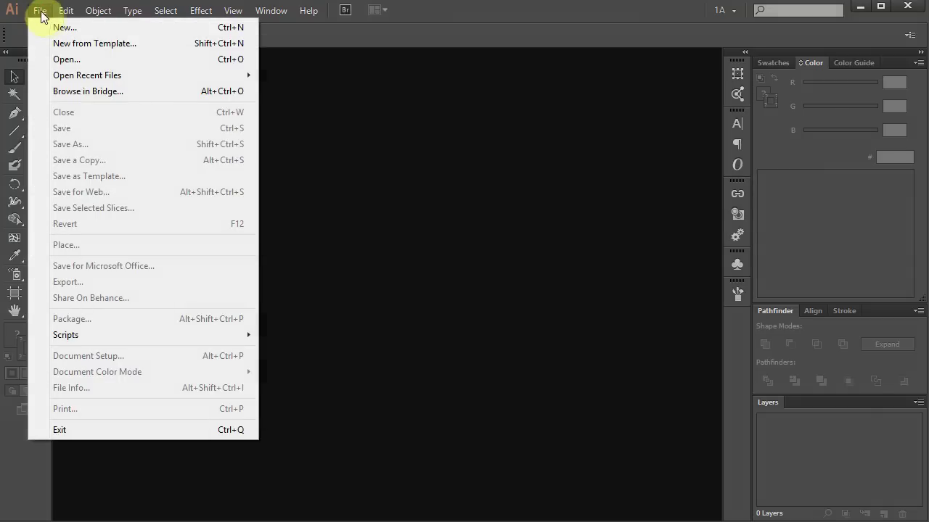
pyautogui.click(62, 26)
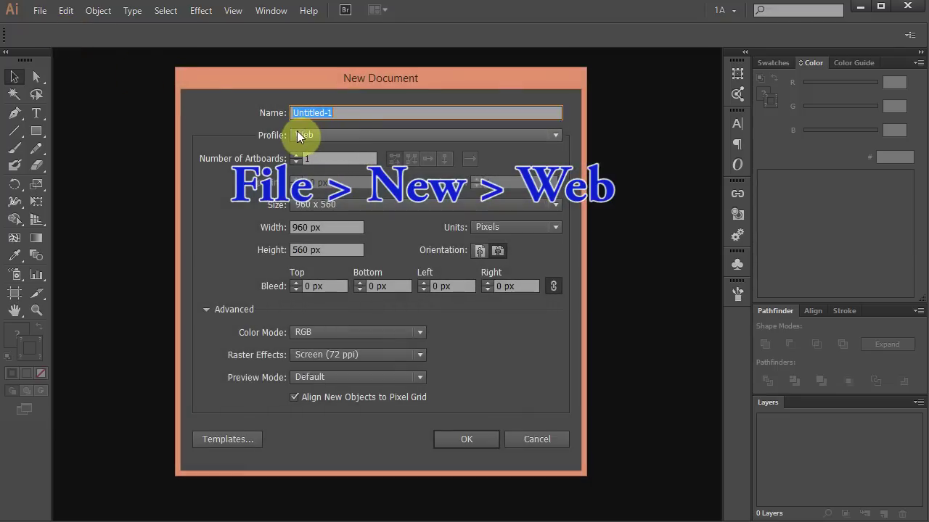
pyautogui.click(319, 133)
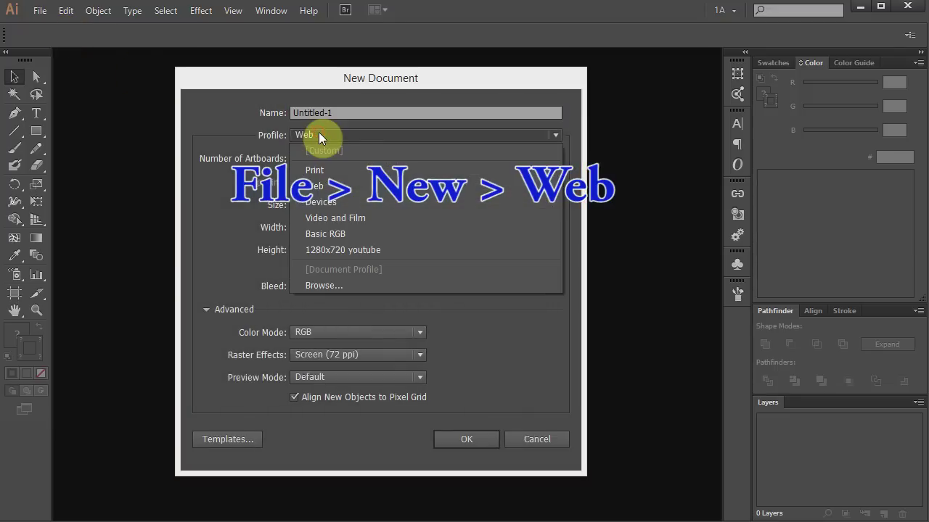
pyautogui.click(313, 191)
pyautogui.click(463, 438)
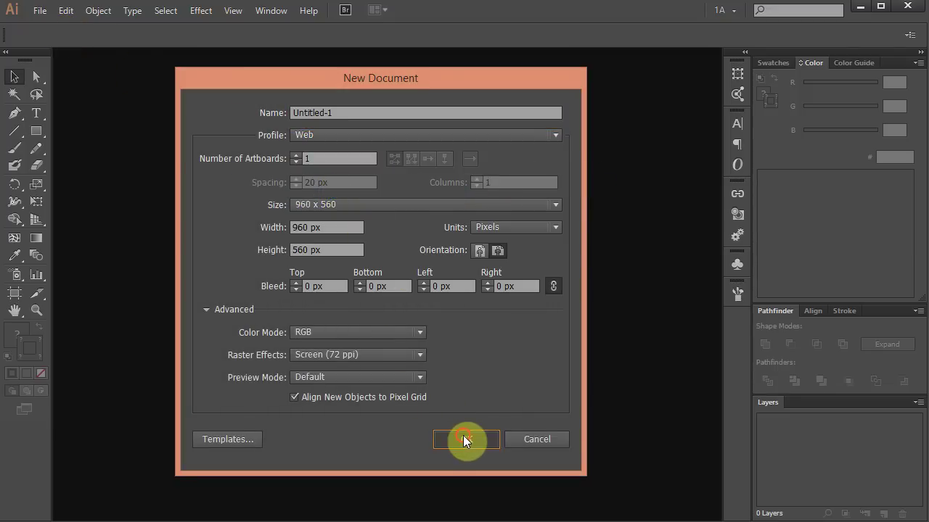
pyautogui.hotkey('ctrl', 'r')
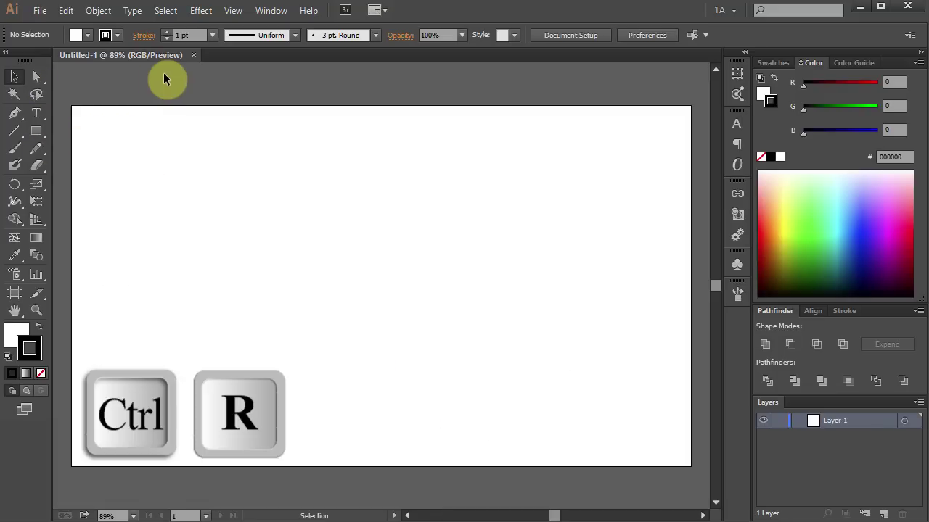
# - Drag horizontal and vertical guides crossing at the artboard centre, X 480 px, Y 280 px
pyautogui.hotkey('ctrl', 'r')
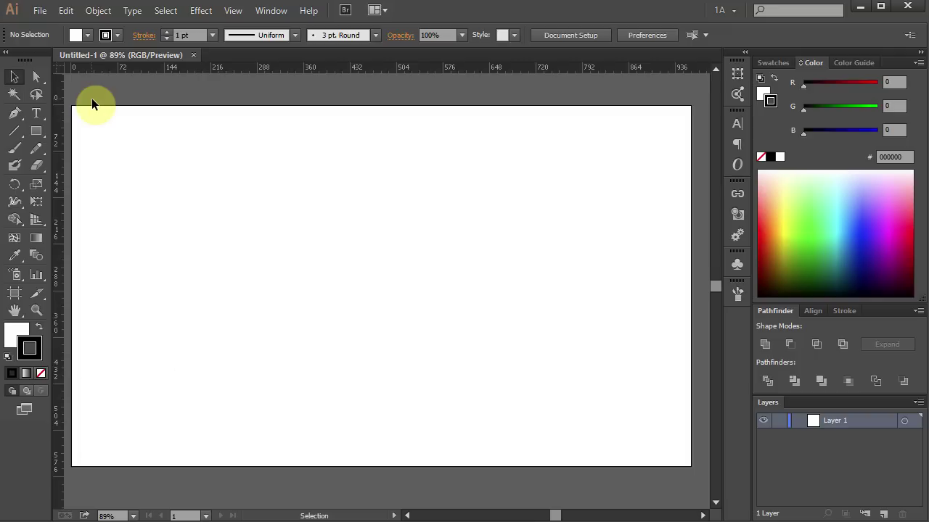
pyautogui.click(233, 10)
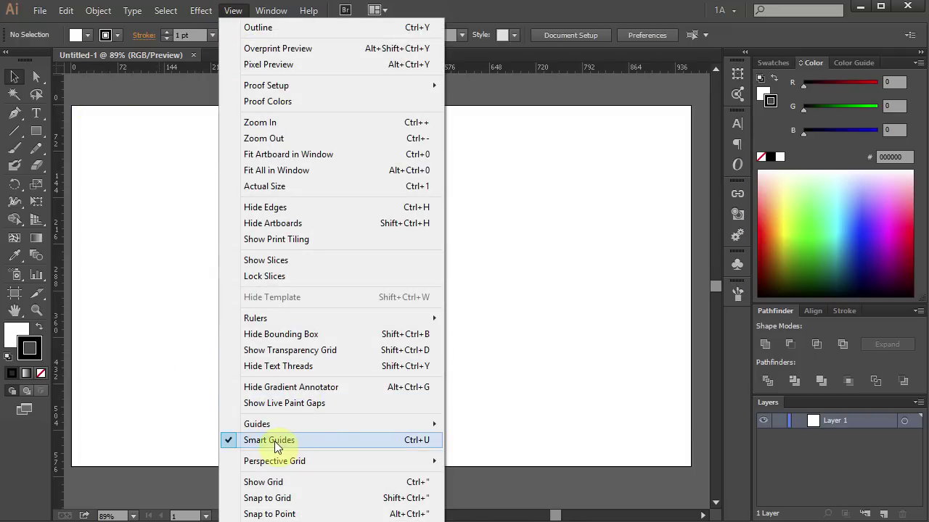
pyautogui.click(157, 214)
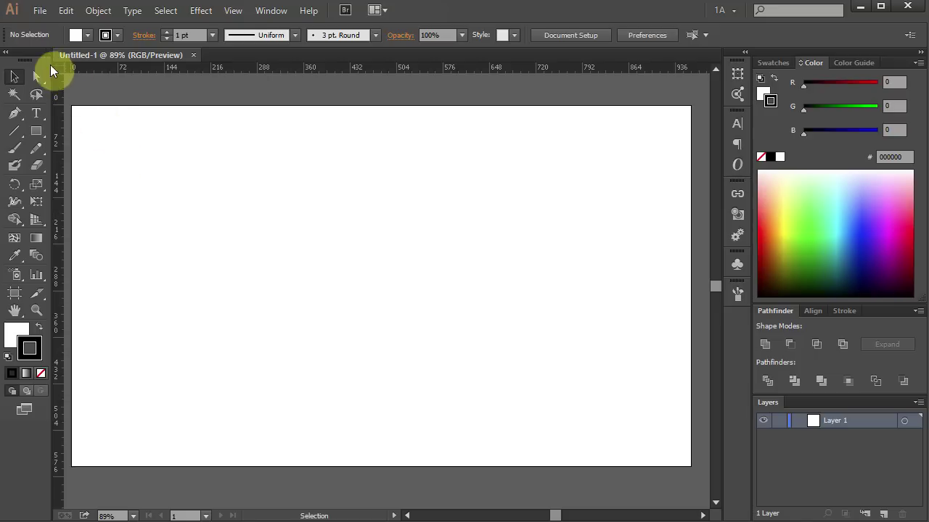
pyautogui.press('ctrl')
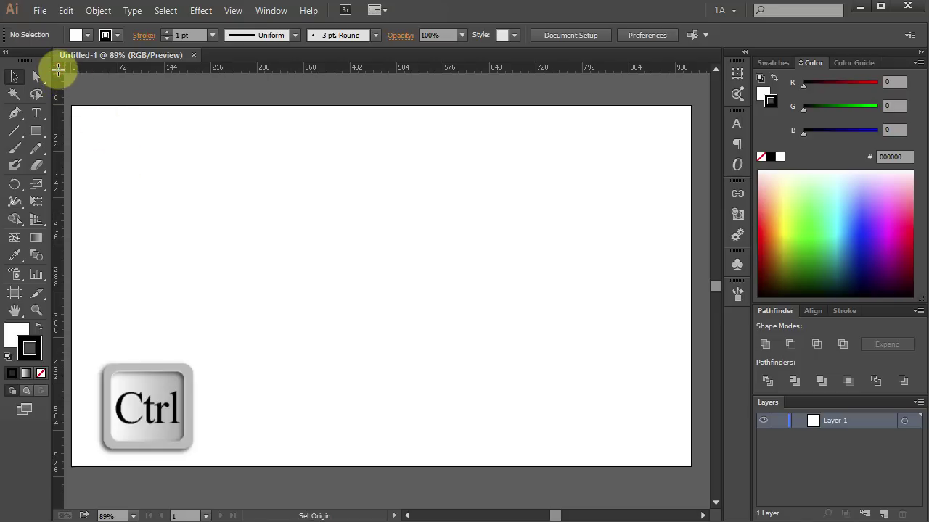
pyautogui.moveTo(58, 69); pyautogui.dragTo(381, 288)
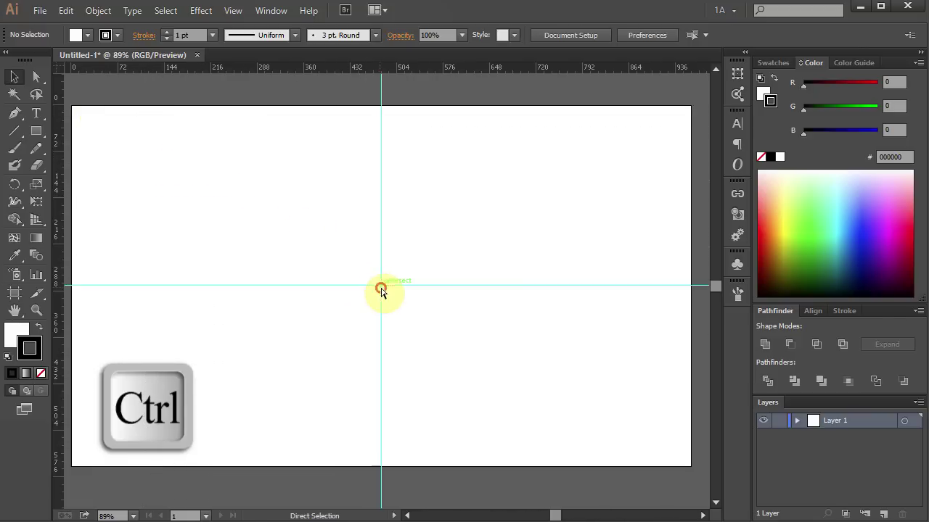
# - Zoom in on the guide intersection and select the Pen Tool from its flyout
pyautogui.click(37, 310)
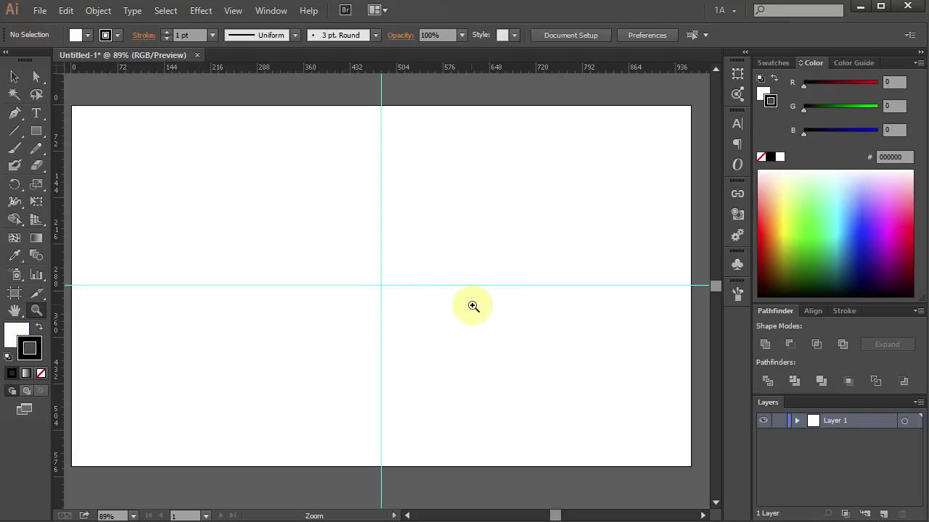
pyautogui.moveTo(473, 306); pyautogui.dragTo(276, 102)
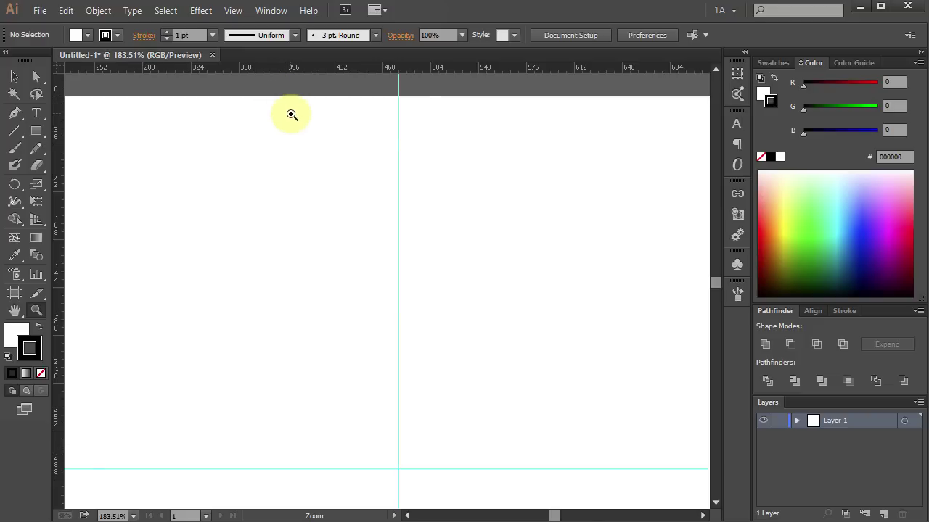
pyautogui.click(16, 112)
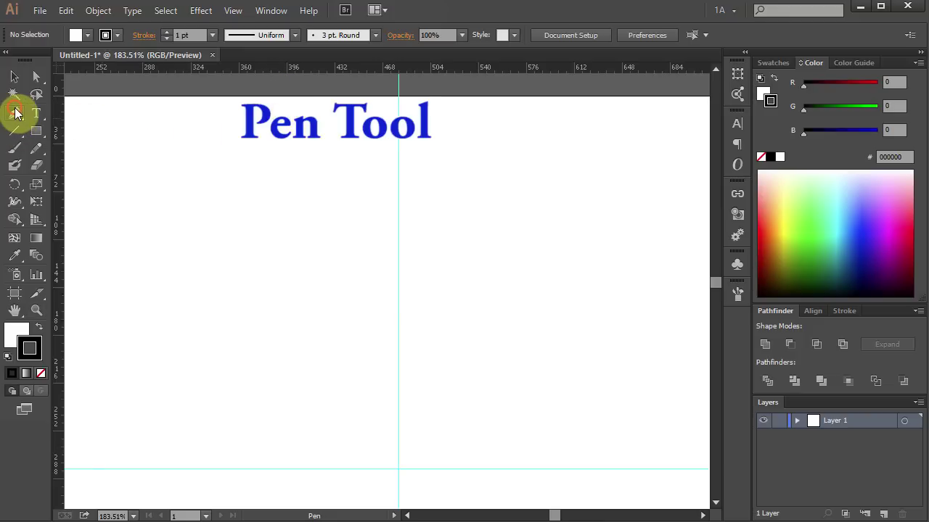
pyautogui.moveTo(16, 112); pyautogui.dragTo(81, 112)
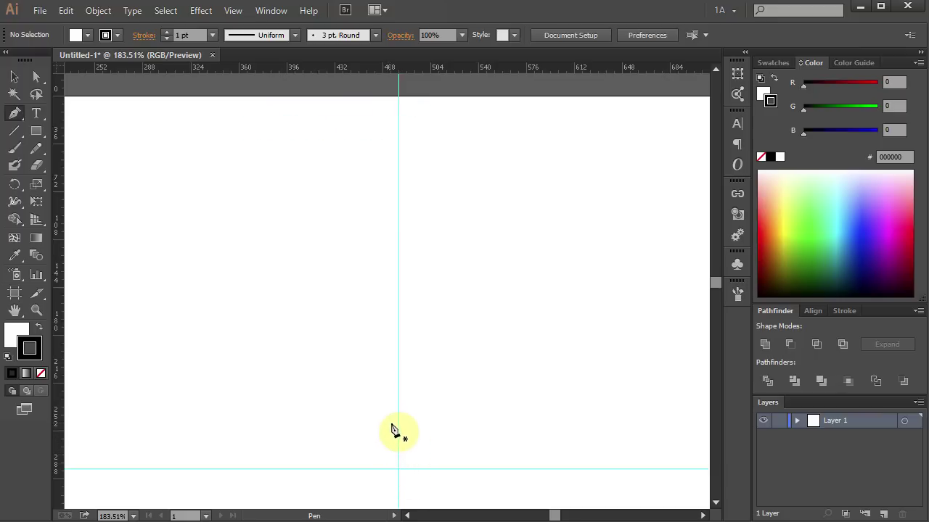
# - Draw a straight stem up the vertical guide and a first curved branch to the upper left
pyautogui.click(391, 423)
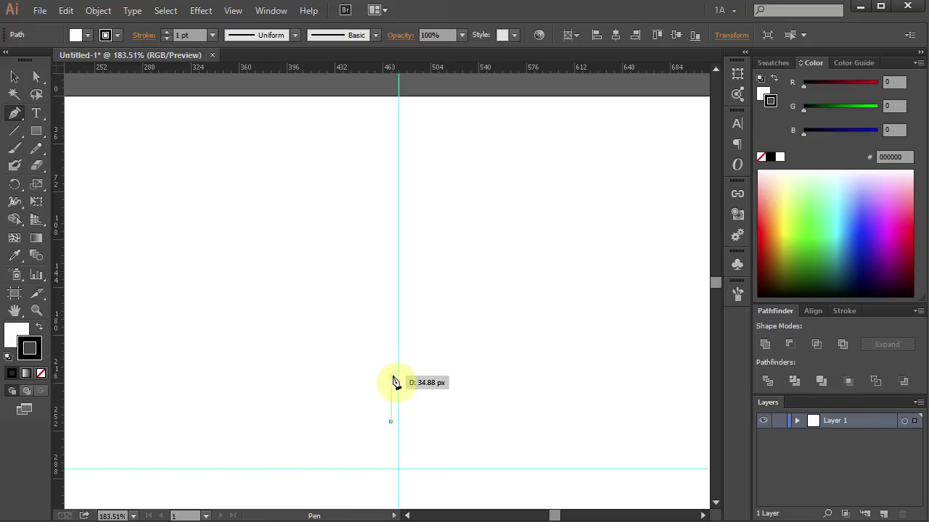
pyautogui.click(391, 381)
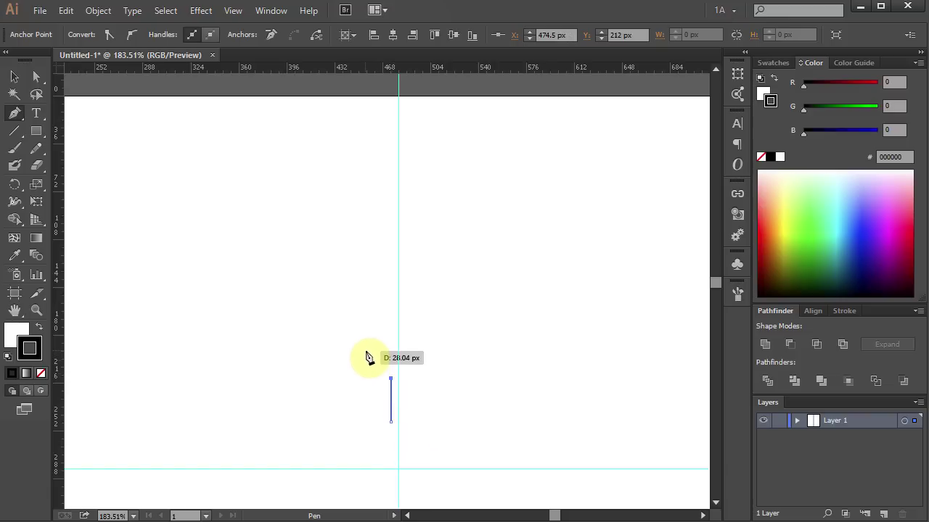
pyautogui.moveTo(368, 355); pyautogui.dragTo(369, 350)
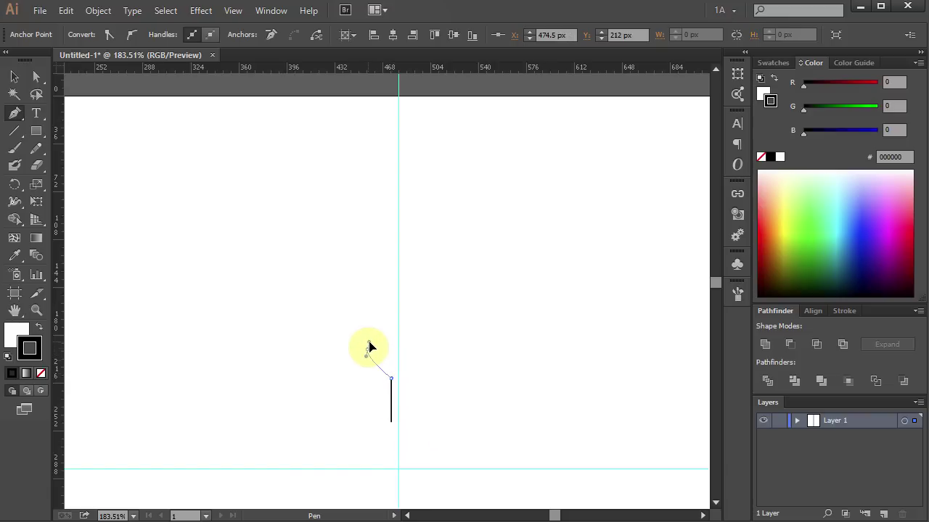
pyautogui.moveTo(368, 347); pyautogui.dragTo(369, 342)
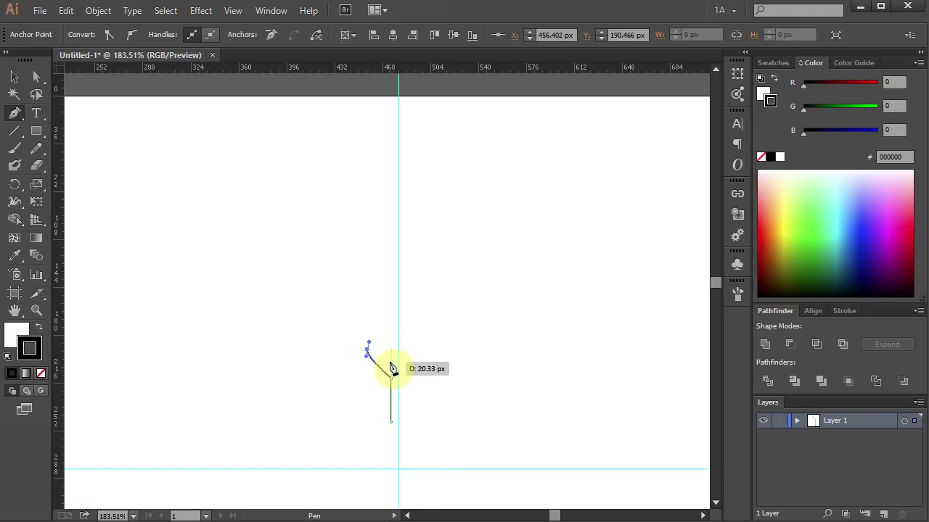
pyautogui.click(391, 362)
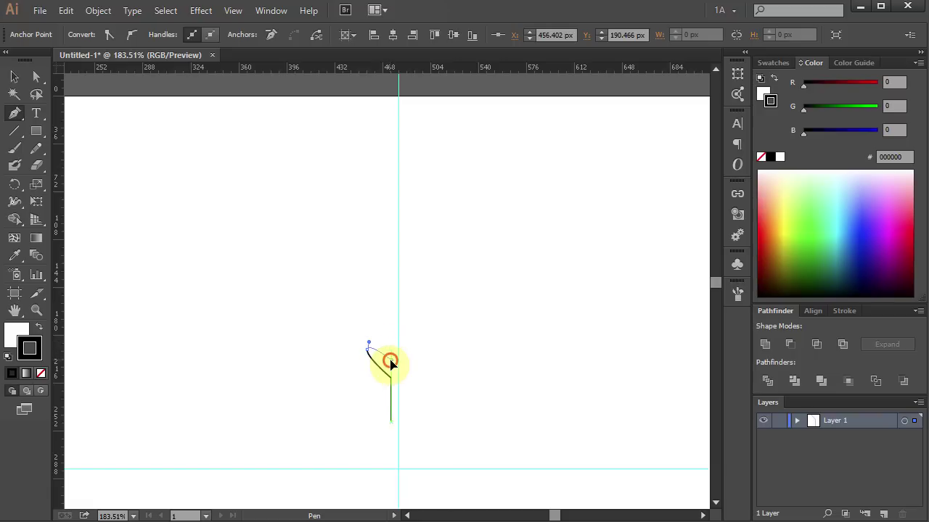
pyautogui.moveTo(390, 362)
pyautogui.mouseDown()
pyautogui.moveTo(391, 316)
pyautogui.moveTo(360, 291)
pyautogui.mouseUp()
pyautogui.keyDown('ctrl'); pyautogui.click(360, 291); pyautogui.keyUp('ctrl')
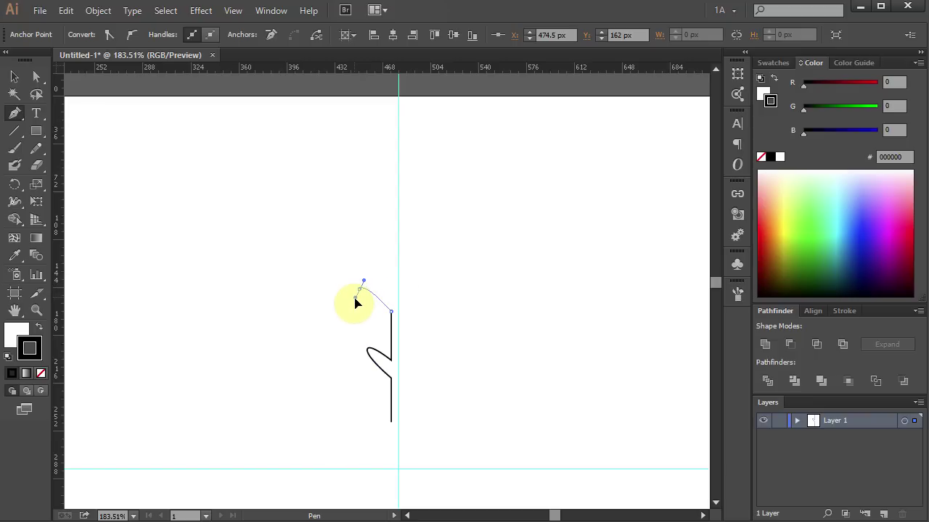
# - Draw the next curved side branch left of the stem, refining its tip's handle lengths
pyautogui.moveTo(353, 301); pyautogui.dragTo(345, 309)
pyautogui.keyDown('ctrl'); pyautogui.click(344, 307); pyautogui.keyUp('ctrl')
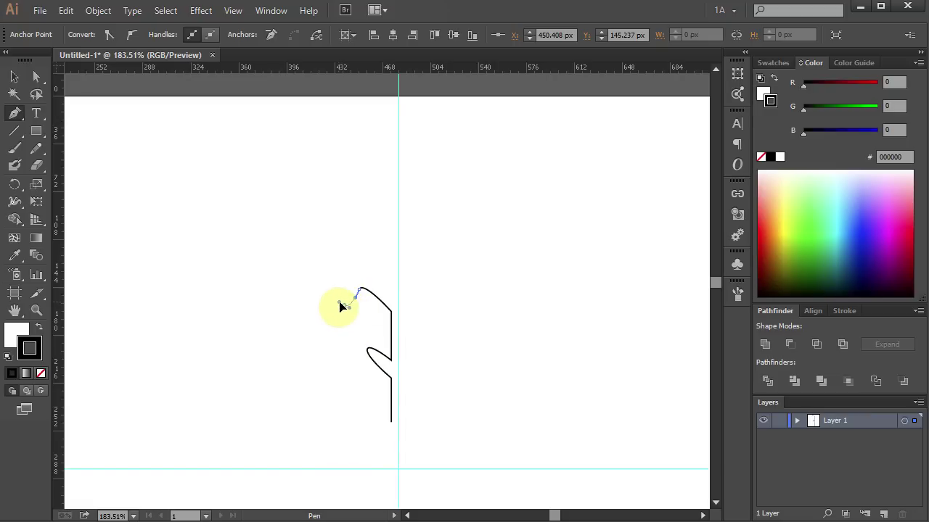
pyautogui.moveTo(341, 303); pyautogui.dragTo(355, 276)
pyautogui.keyDown('ctrl'); pyautogui.click(355, 276); pyautogui.keyUp('ctrl')
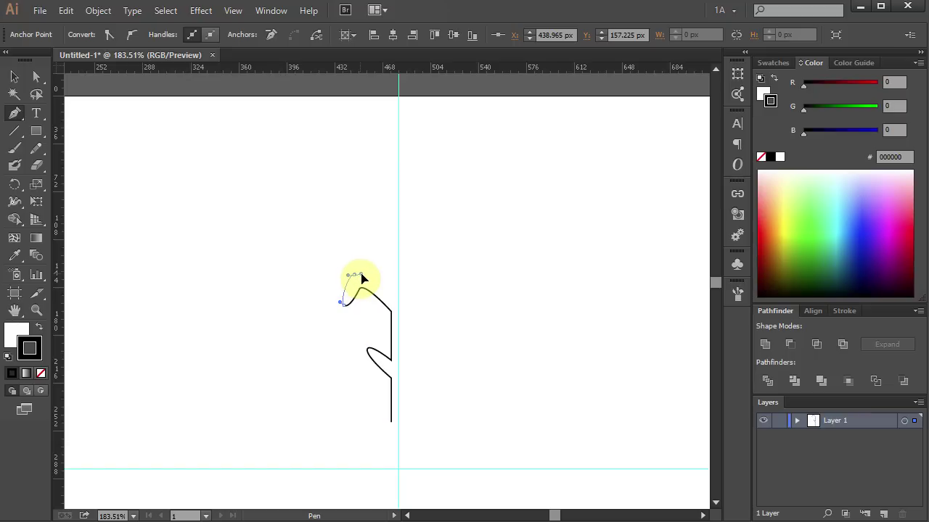
pyautogui.moveTo(358, 278)
pyautogui.mouseDown()
pyautogui.moveTo(347, 256)
pyautogui.moveTo(368, 281)
pyautogui.moveTo(359, 282)
pyautogui.moveTo(377, 280)
pyautogui.moveTo(394, 296)
pyautogui.moveTo(392, 220)
pyautogui.moveTo(369, 213)
pyautogui.moveTo(341, 245)
pyautogui.moveTo(327, 232)
pyautogui.moveTo(361, 209)
pyautogui.moveTo(351, 185)
pyautogui.moveTo(367, 205)
pyautogui.moveTo(385, 203)
pyautogui.moveTo(394, 177)
pyautogui.moveTo(375, 149)
pyautogui.moveTo(392, 153)
pyautogui.mouseUp()
pyautogui.keyDown('ctrl'); pyautogui.click(347, 255); pyautogui.keyUp('ctrl')
pyautogui.keyDown('ctrl'); pyautogui.click(364, 280); pyautogui.keyUp('ctrl')
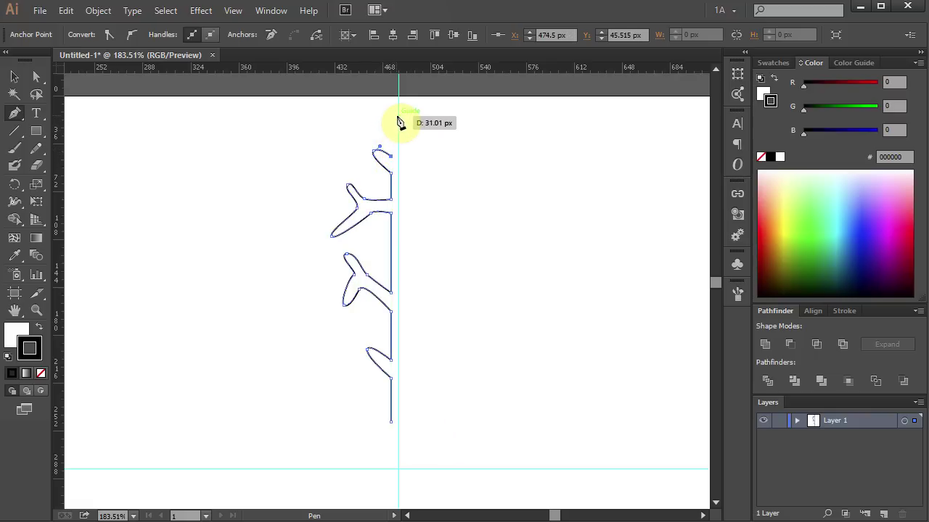
# - Add a smooth top anchor on the vertical guide with level, Shift-constrained handles for a rounded tip
pyautogui.moveTo(399, 115); pyautogui.dragTo(407, 116)
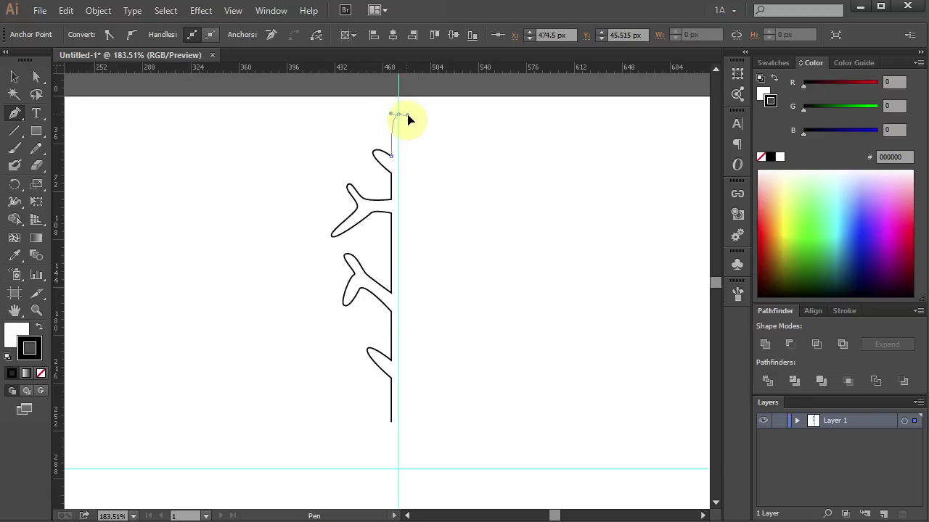
pyautogui.press('shift')
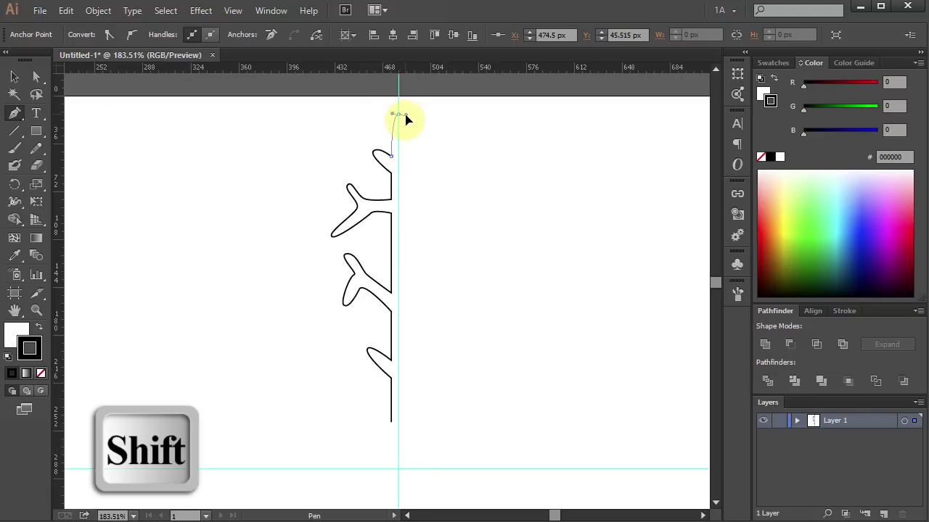
pyautogui.moveTo(406, 120); pyautogui.dragTo(402, 121)
pyautogui.moveTo(406, 119); pyautogui.dragTo(404, 120)
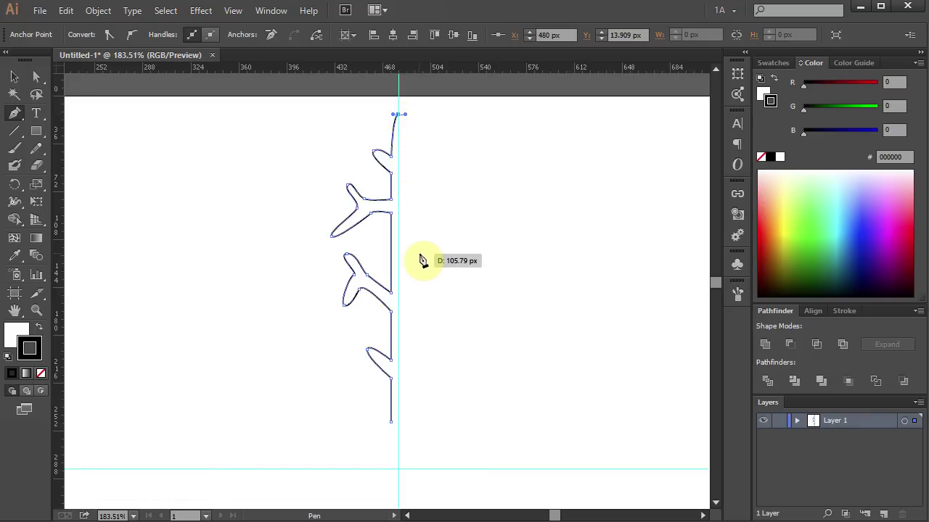
# - Select the half-arm and reflect a copy across the vertical axis at the guide intersection
pyautogui.click(13, 78)
pyautogui.hotkey('ctrl', 'a')
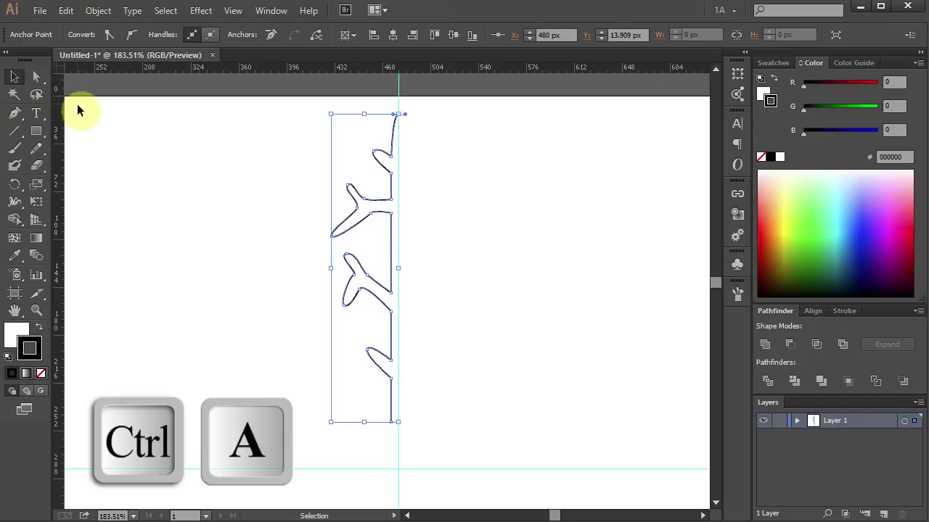
pyautogui.moveTo(15, 186); pyautogui.dragTo(105, 202)
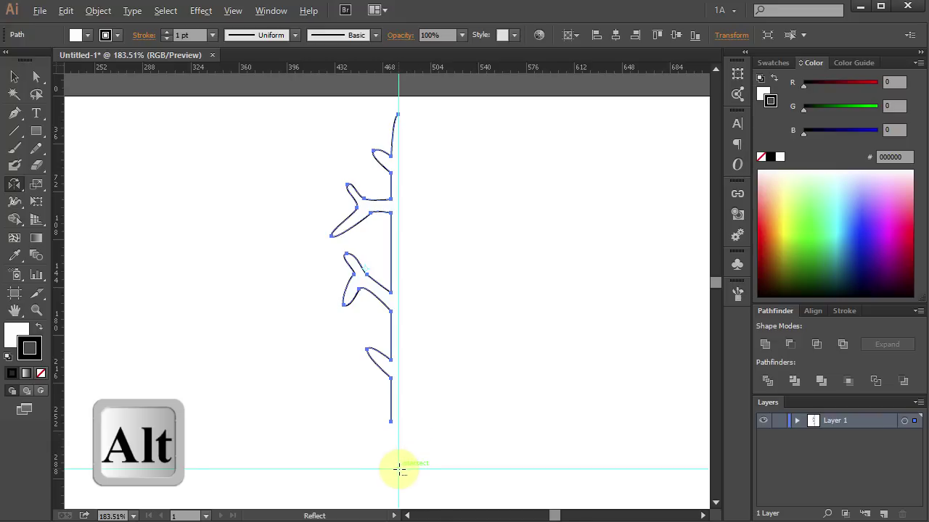
pyautogui.keyDown('alt'); pyautogui.click(398, 469); pyautogui.keyUp('alt')
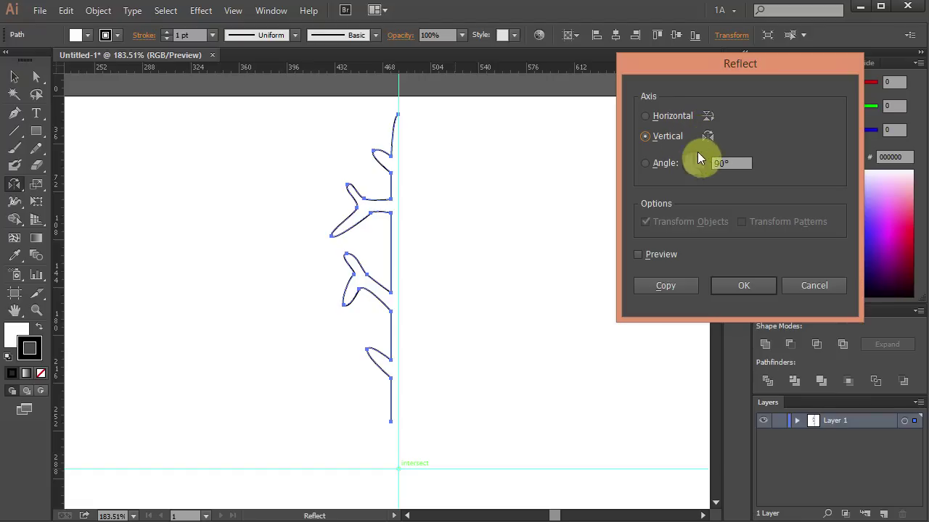
pyautogui.click(639, 254)
pyautogui.click(665, 286)
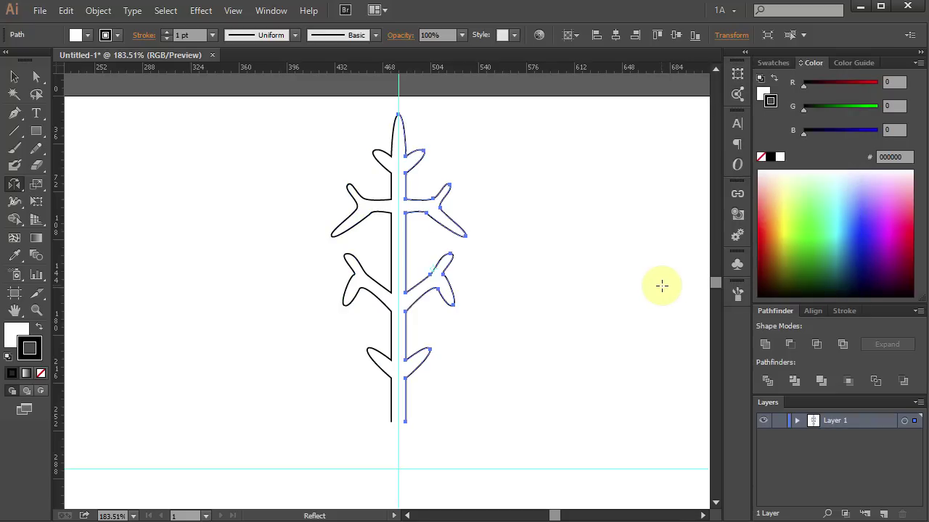
# - Zoom into the arm tip and join the two top anchors into one path
pyautogui.hotkey('ctrl', '0')
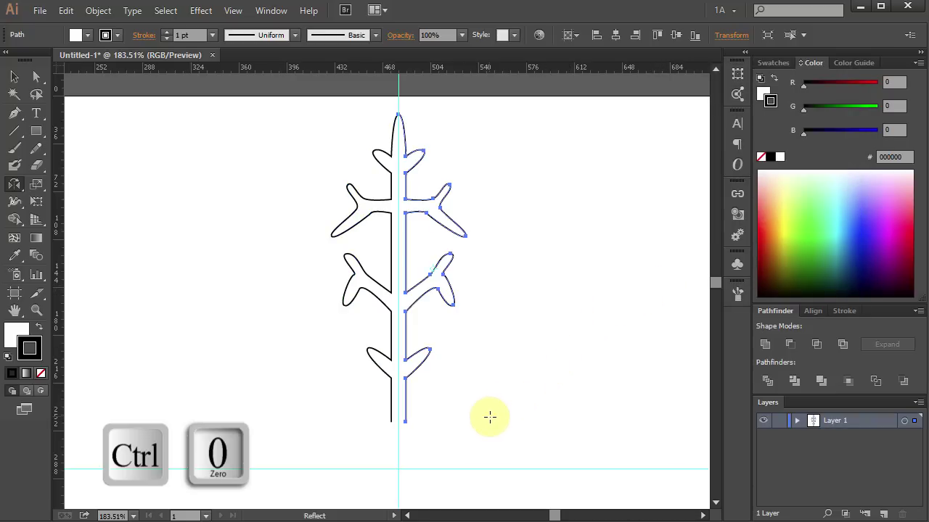
pyautogui.press('z')
pyautogui.moveTo(382, 116); pyautogui.dragTo(402, 126)
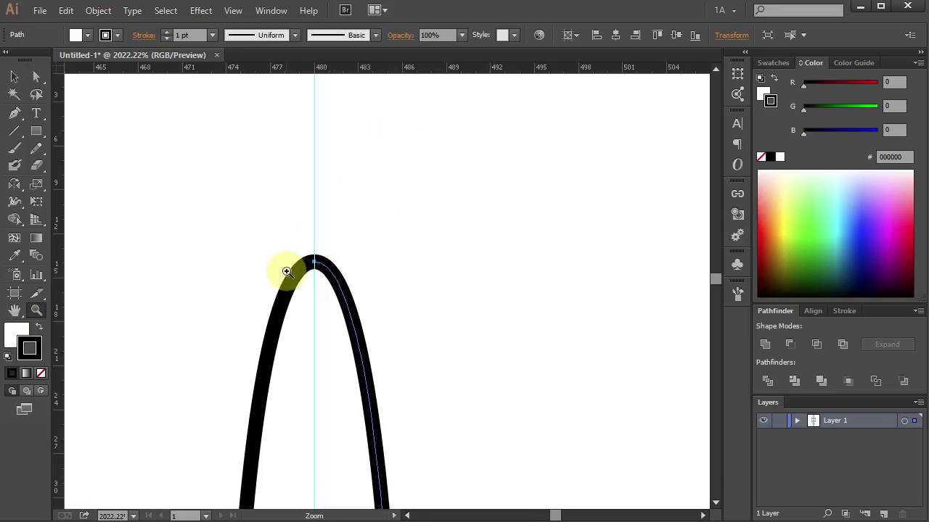
pyautogui.click(37, 78)
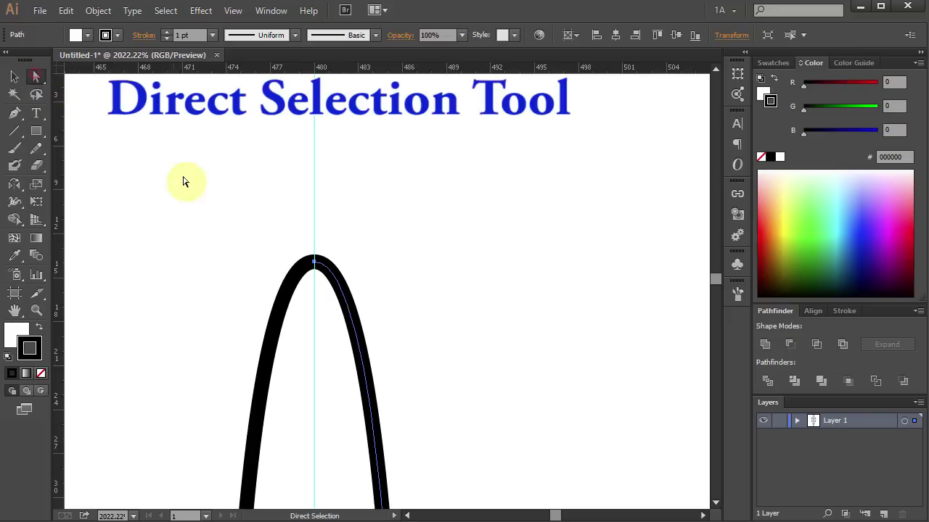
pyautogui.moveTo(299, 242); pyautogui.dragTo(324, 284)
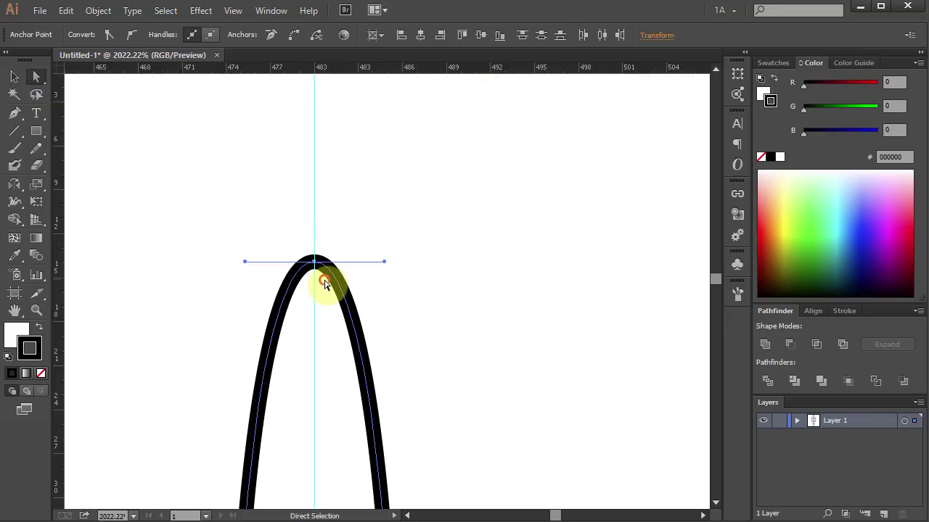
pyautogui.rightClick(367, 276)
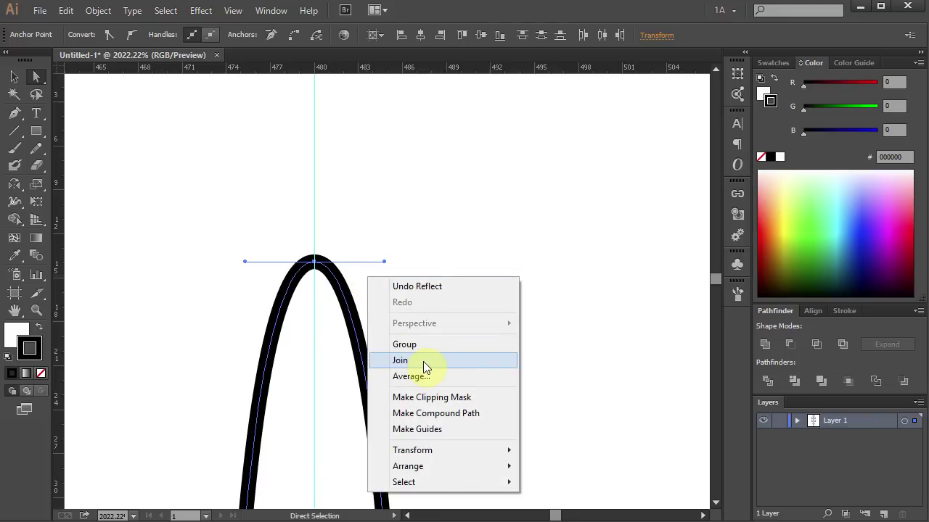
pyautogui.click(400, 361)
pyautogui.hotkey('ctrl', '0')
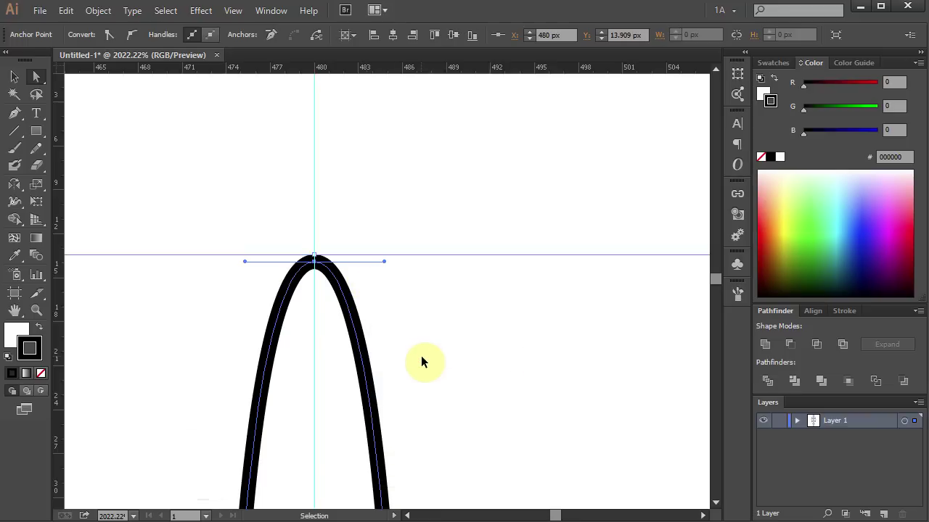
# - Select the arm and rotate a copy by 60° (360/6) about the guide intersection
pyautogui.hotkey('ctrl', 'a')
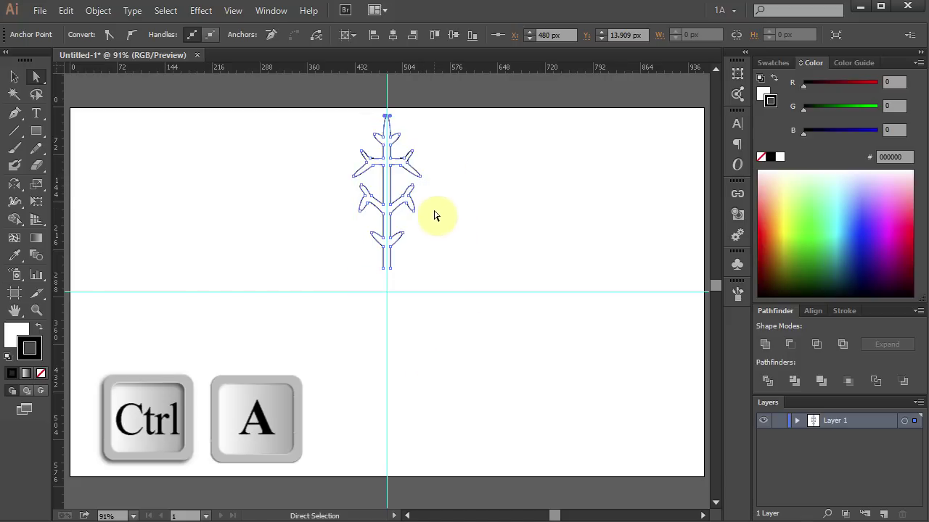
pyautogui.press('v')
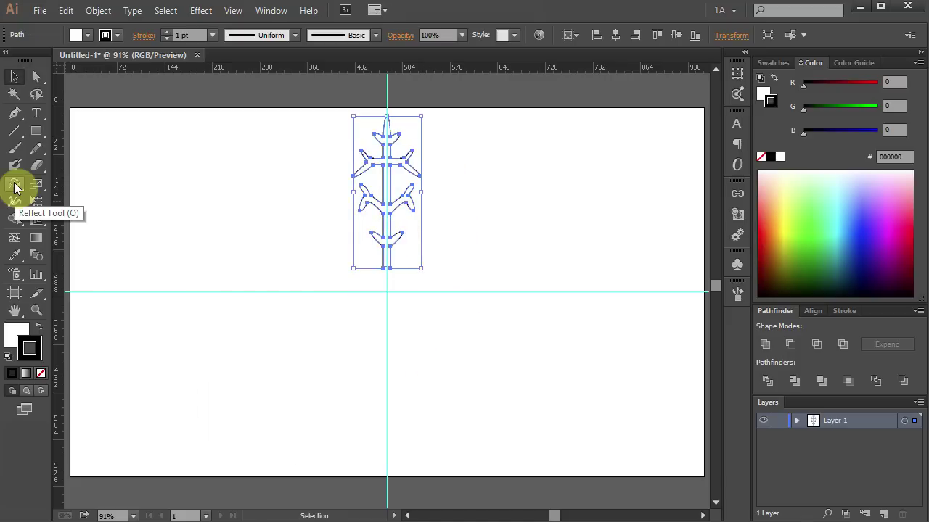
pyautogui.press('r')
pyautogui.click(15, 185)
pyautogui.click(96, 186)
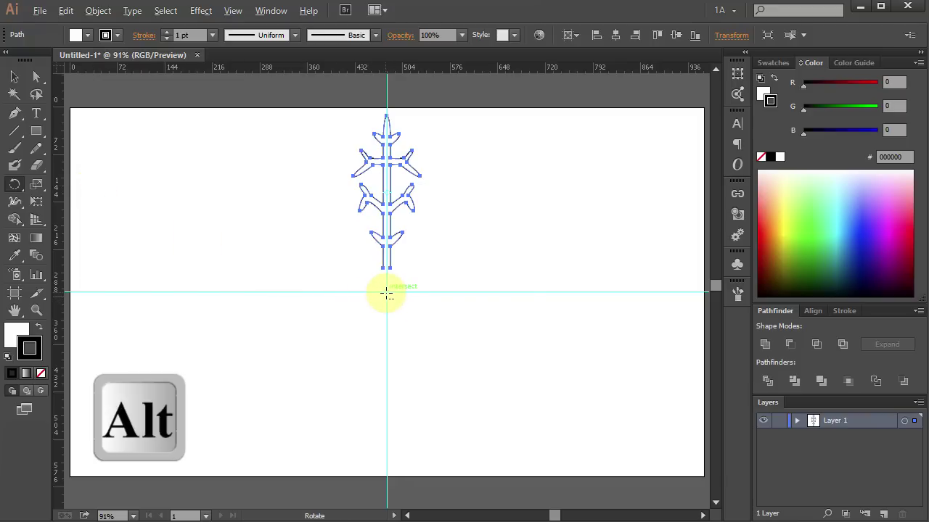
pyautogui.keyDown('alt'); pyautogui.click(387, 291); pyautogui.keyUp('alt')
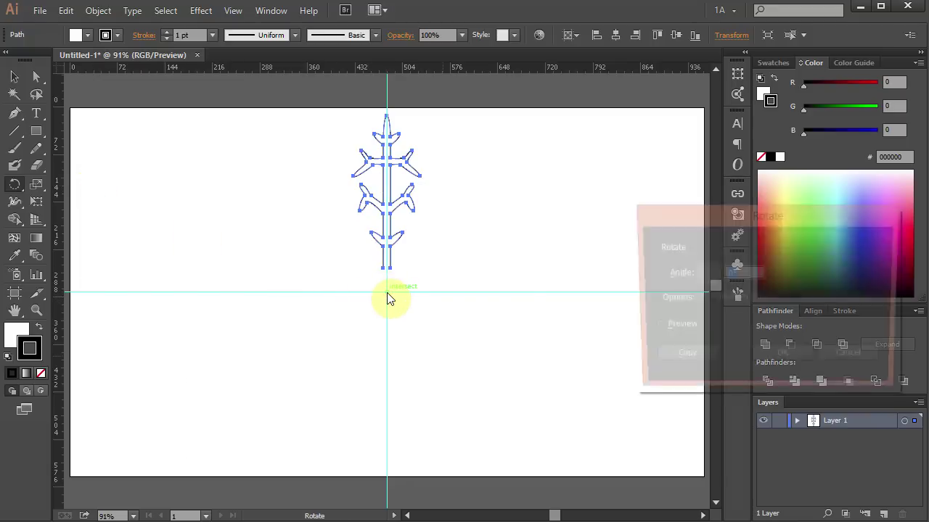
pyautogui.write('360/')
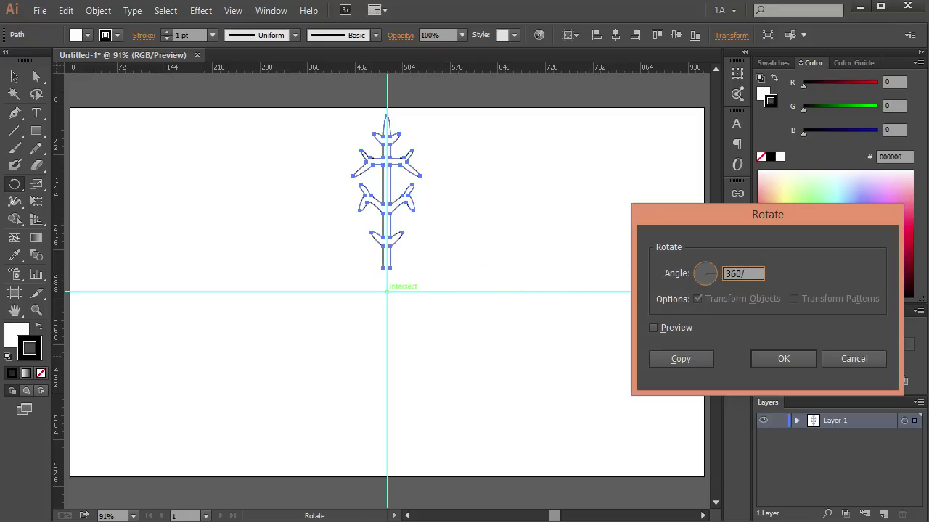
pyautogui.write('6')
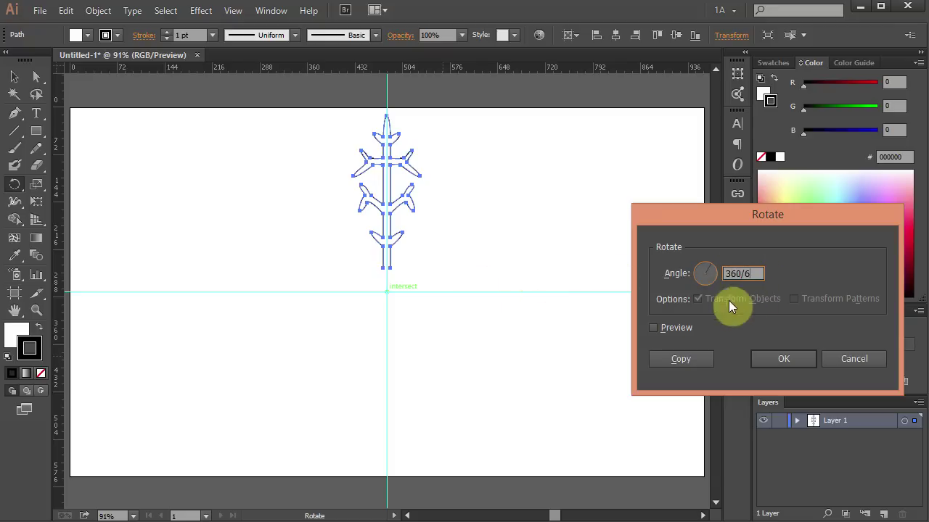
pyautogui.click(653, 328)
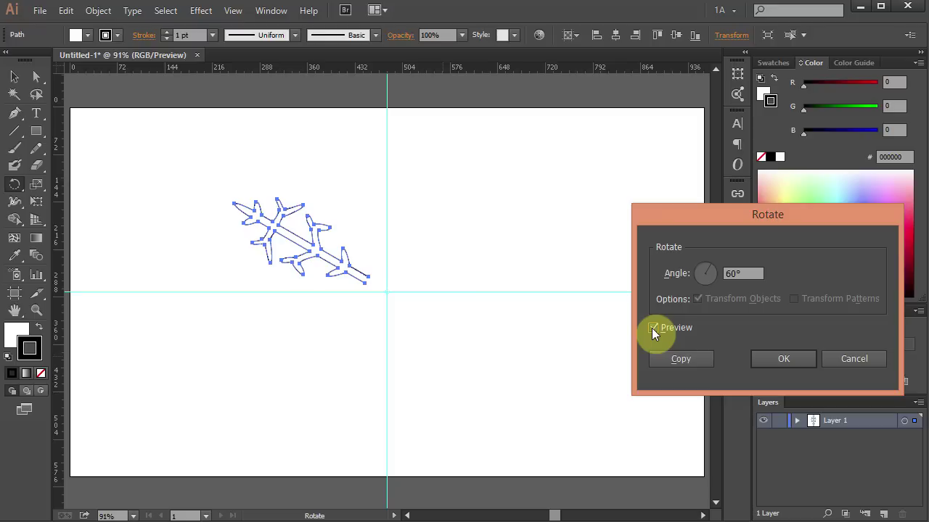
pyautogui.click(652, 329)
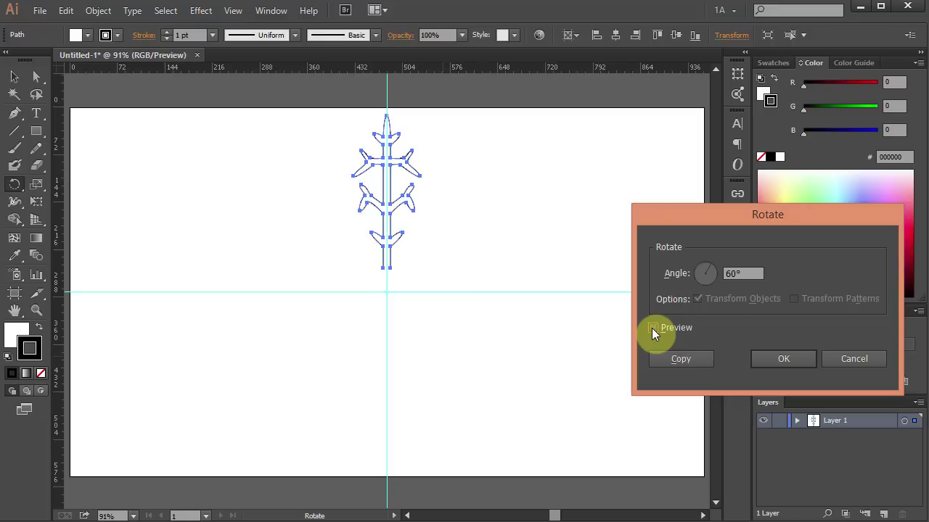
pyautogui.click(680, 358)
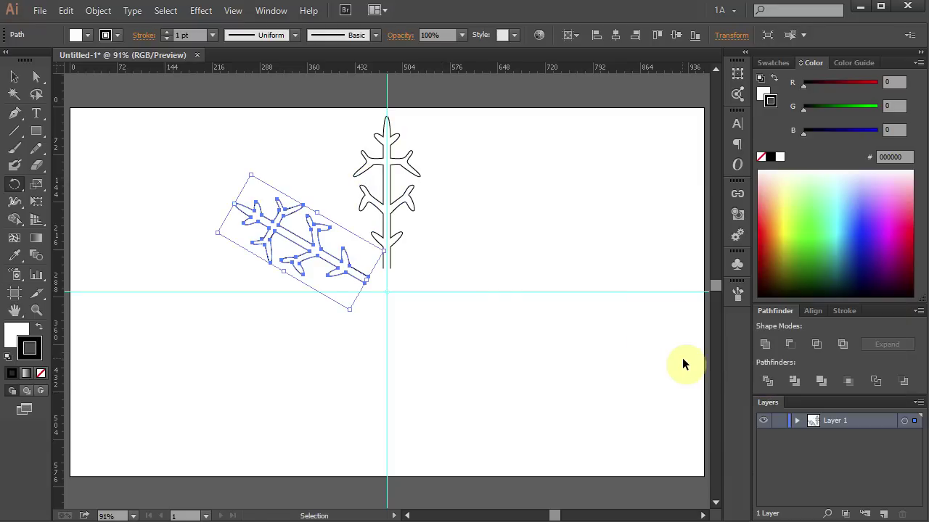
# - Repeat the 60° rotated copy with Ctrl+D until six arms surround the centre
pyautogui.hotkey('ctrl', 'd')
pyautogui.hotkey('ctrl', 'd')
pyautogui.hotkey('ctrl', 'd')
pyautogui.hotkey('ctrl', 'd')
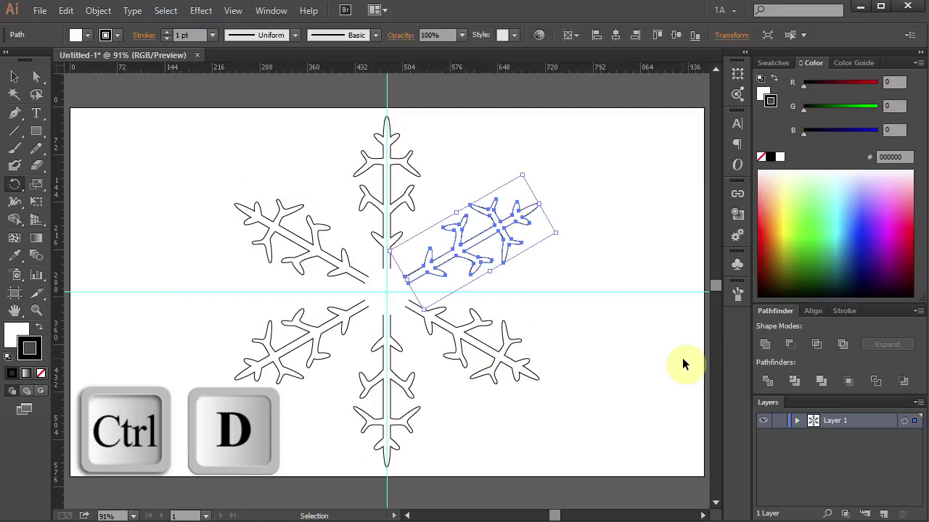
pyautogui.press('r')
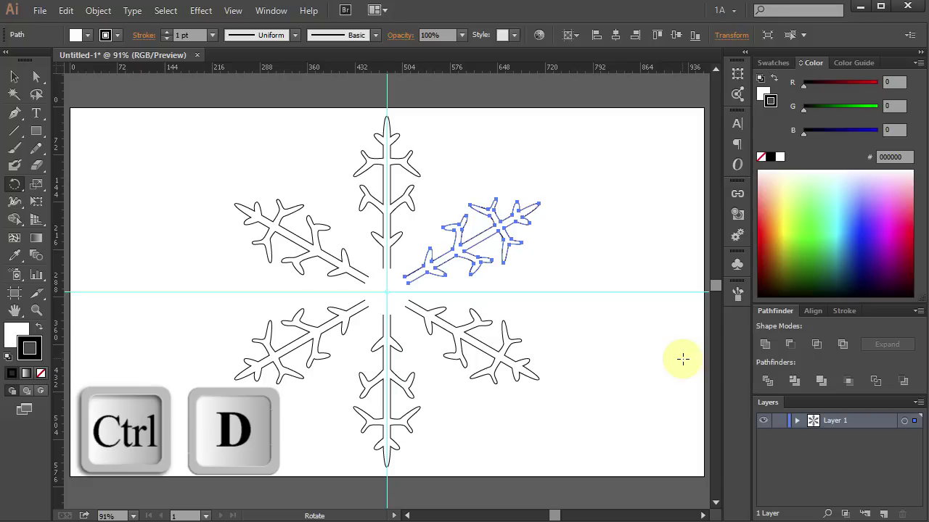
pyautogui.click(36, 310)
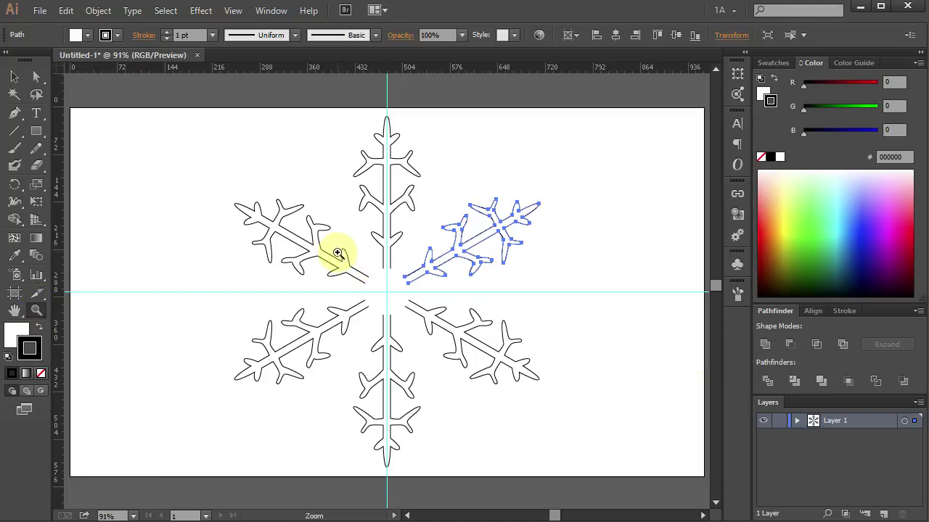
pyautogui.moveTo(328, 240); pyautogui.dragTo(450, 351)
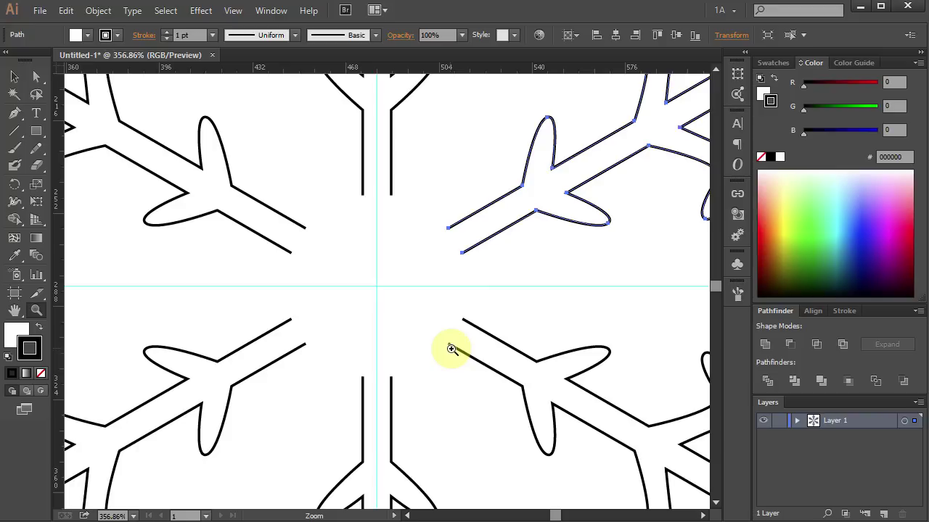
# - Deselect the arms and draw a circle with the Ellipse tool, centred at the guide intersection
pyautogui.press('a')
pyautogui.hotkey('ctrl', 'shift', 'a')
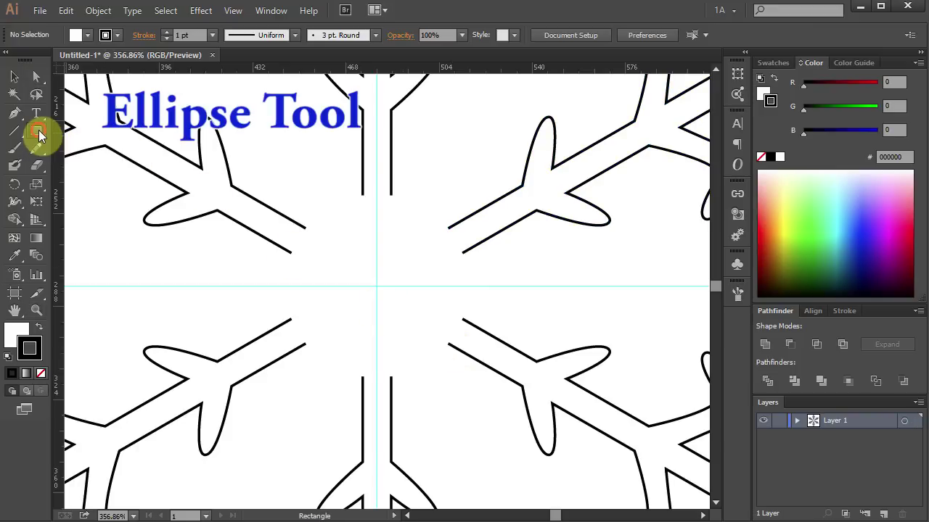
pyautogui.moveTo(39, 131); pyautogui.dragTo(134, 165)
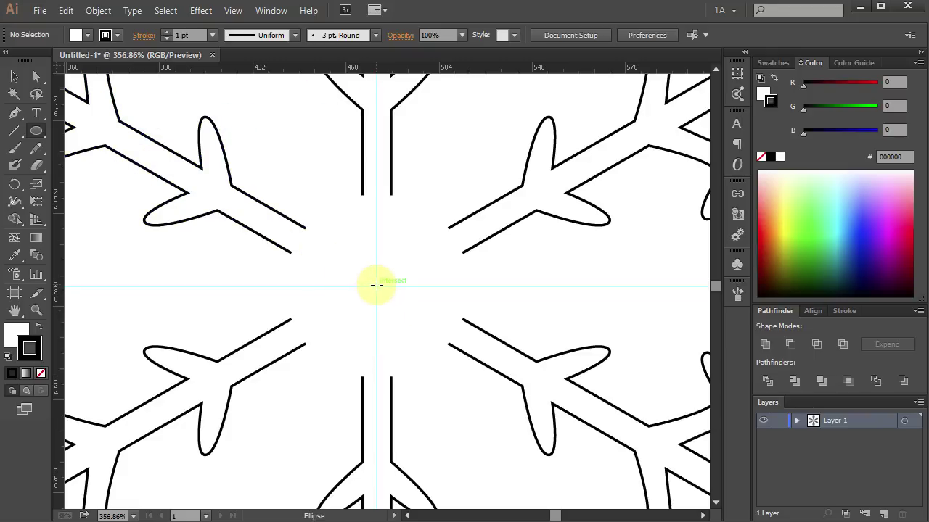
pyautogui.moveTo(393, 296); pyautogui.dragTo(479, 342)
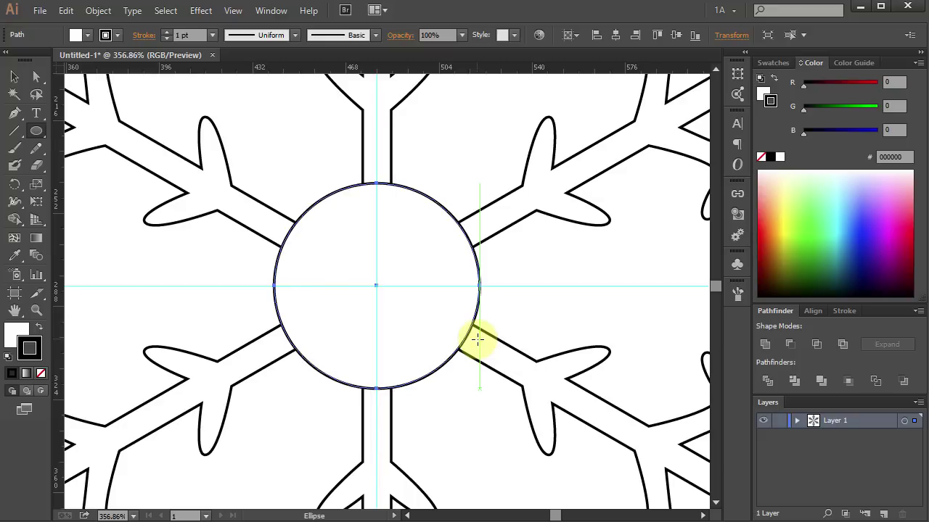
pyautogui.click(36, 77)
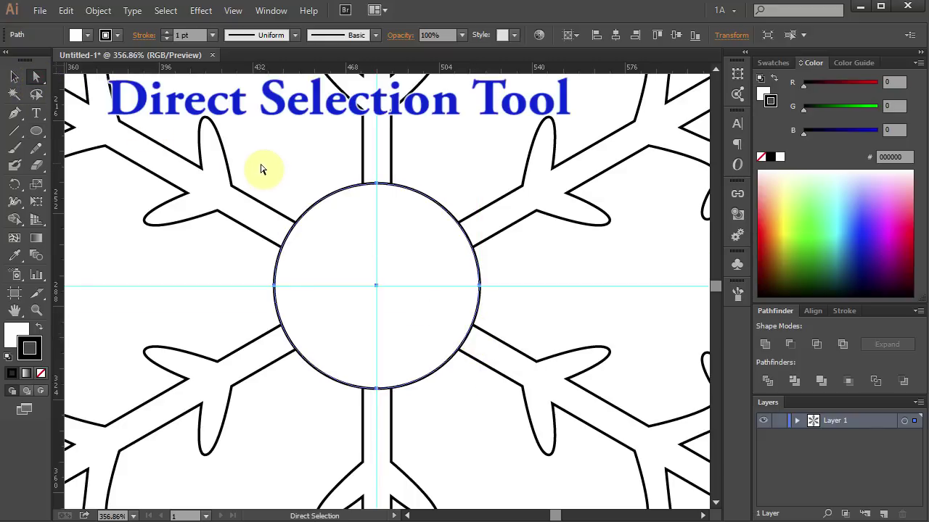
# - Unite the central circle and six arms into one path, fit the artboard in view, and deselect
pyautogui.moveTo(261, 165); pyautogui.dragTo(499, 410)
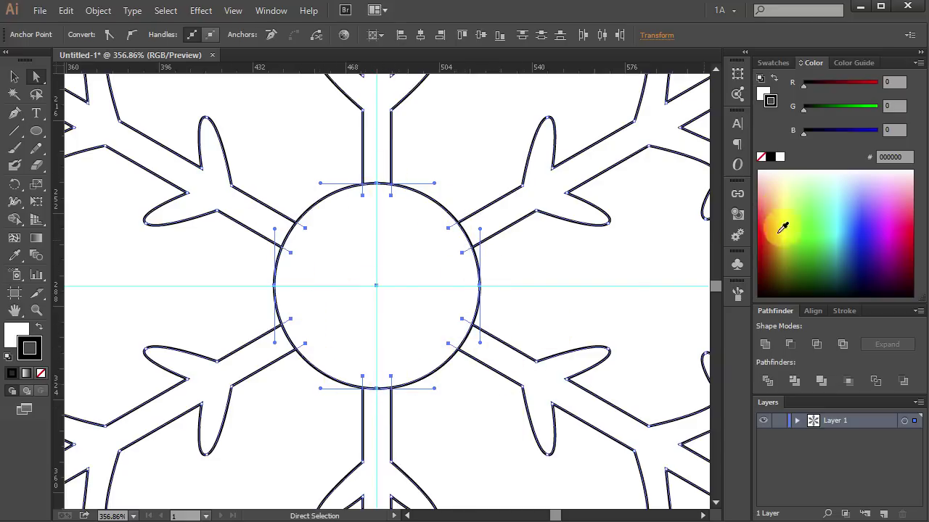
pyautogui.click(766, 346)
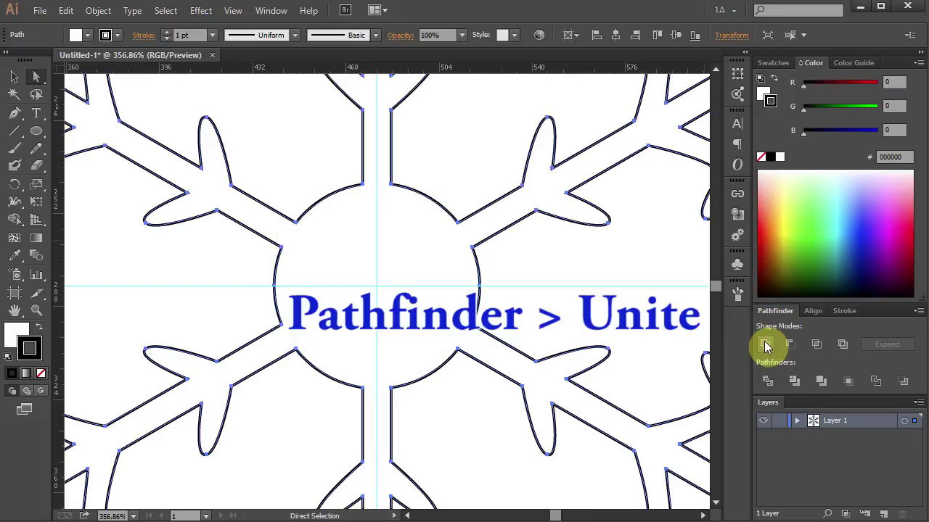
pyautogui.hotkey('ctrl', '0')
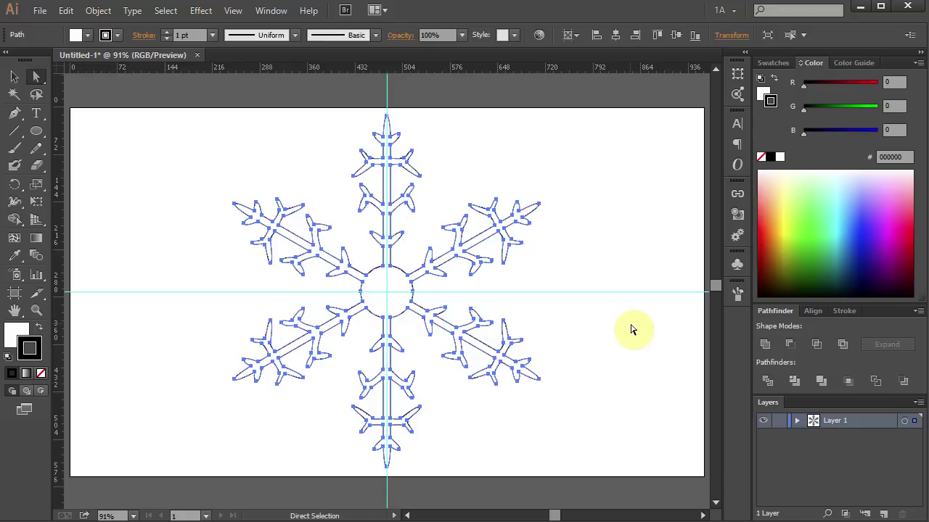
pyautogui.click(580, 278)
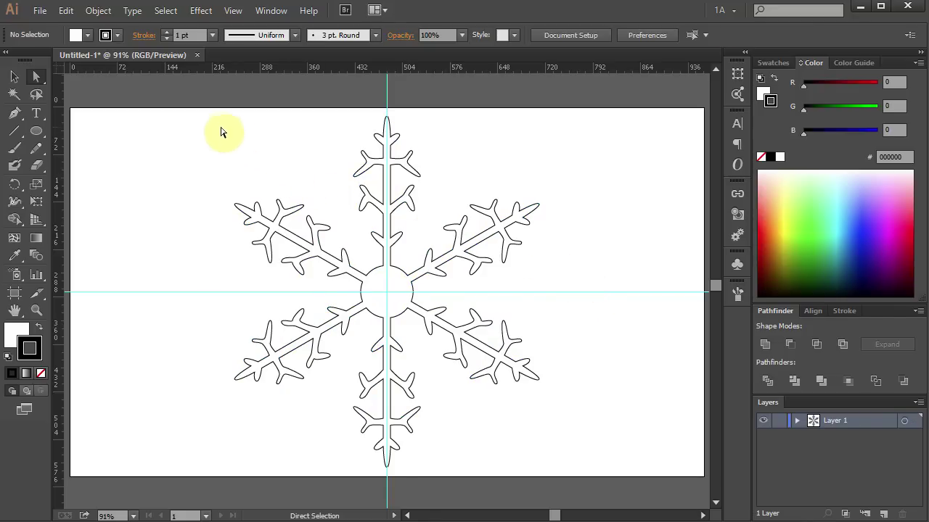
pyautogui.click(18, 80)
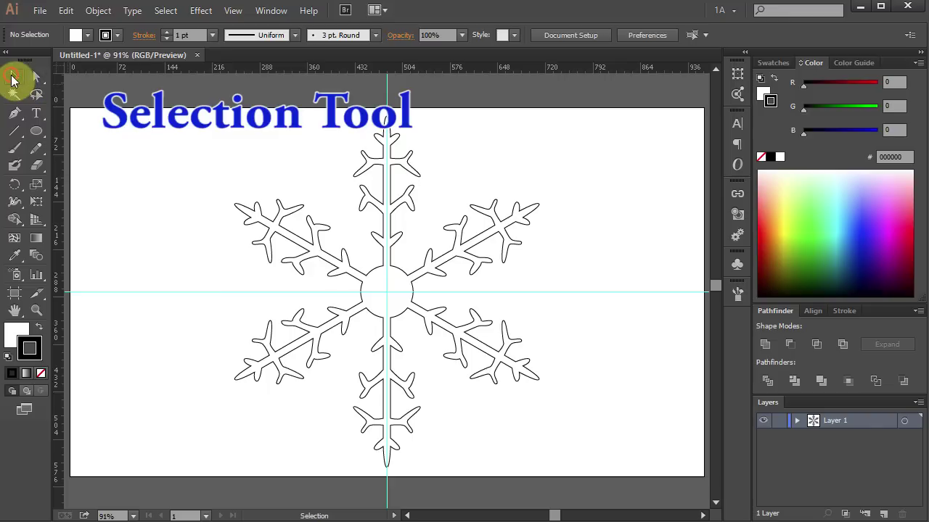
# - Set the whole snowflake path's stroke weight to 3 pt
pyautogui.moveTo(201, 133); pyautogui.dragTo(584, 433)
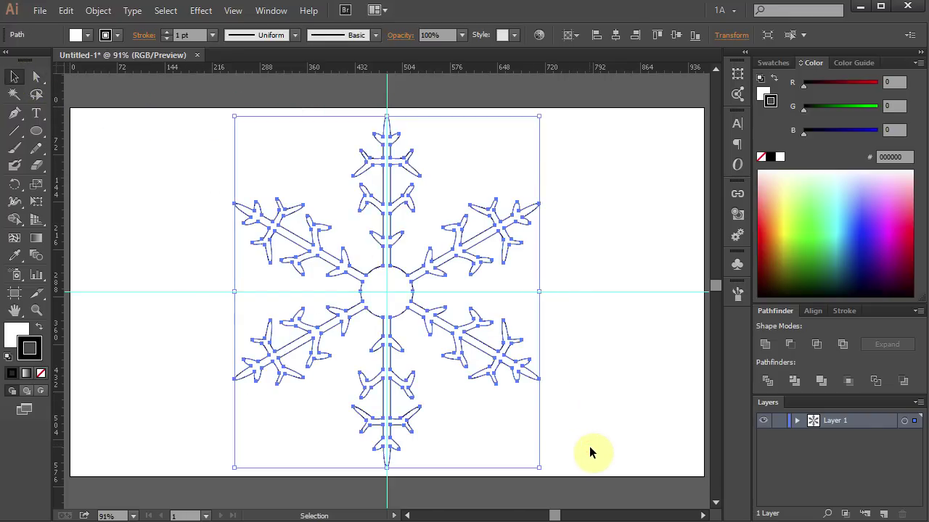
pyautogui.click(852, 311)
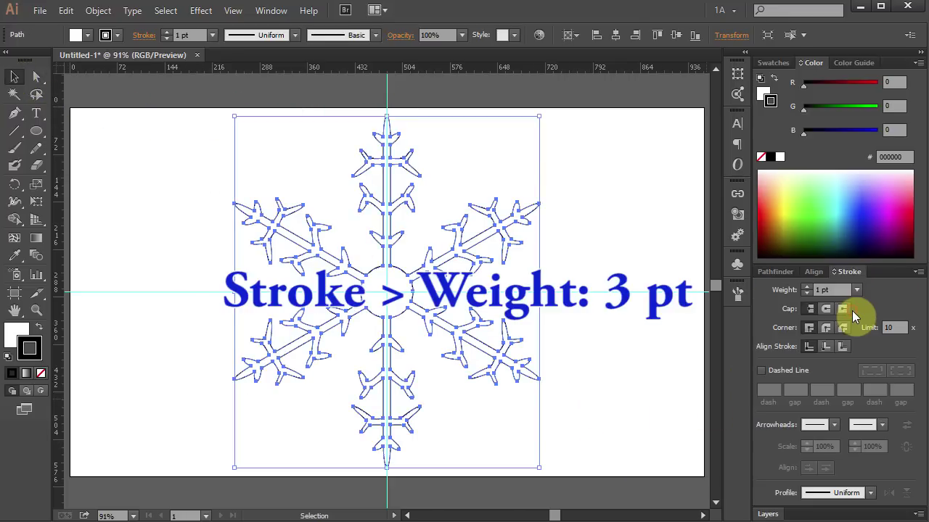
pyautogui.click(856, 290)
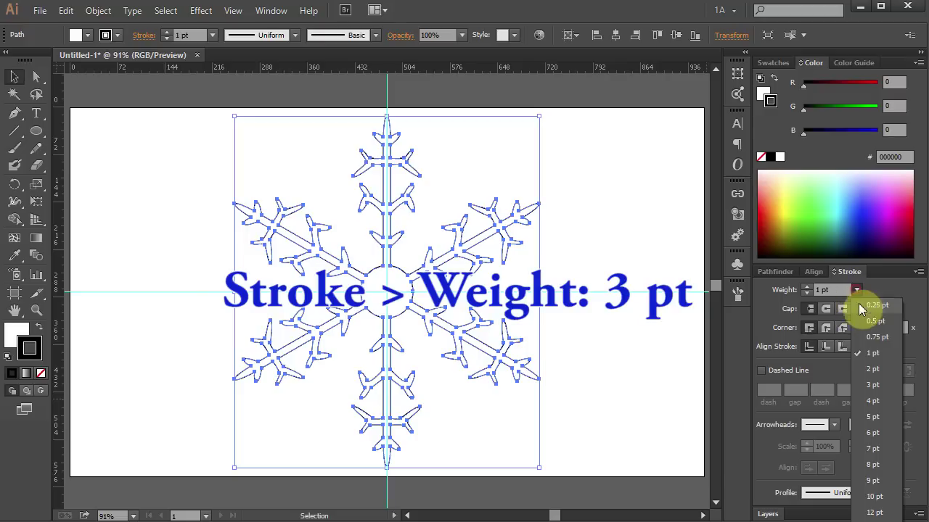
pyautogui.click(880, 388)
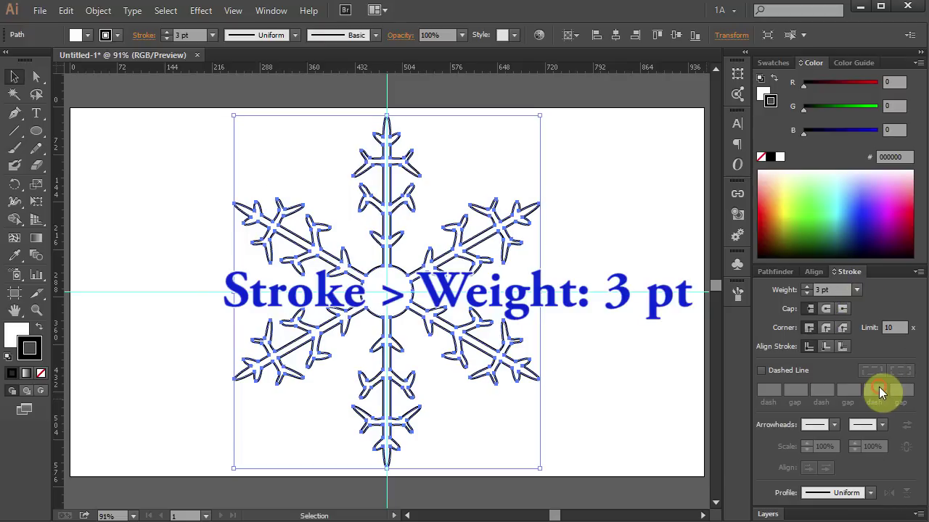
# - Deselect the snowflake and hide the guides
pyautogui.click(635, 320)
pyautogui.hotkey('ctrl', ';')
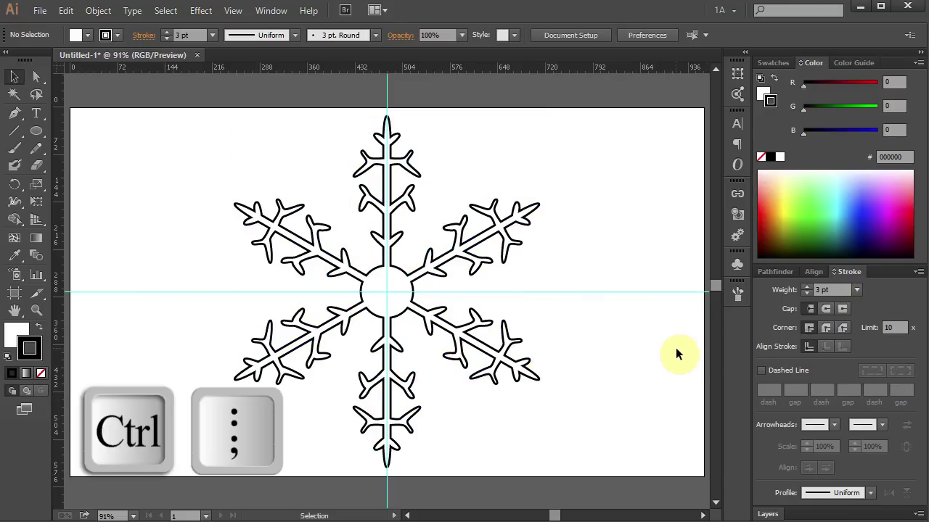
pyautogui.press('ctrl')
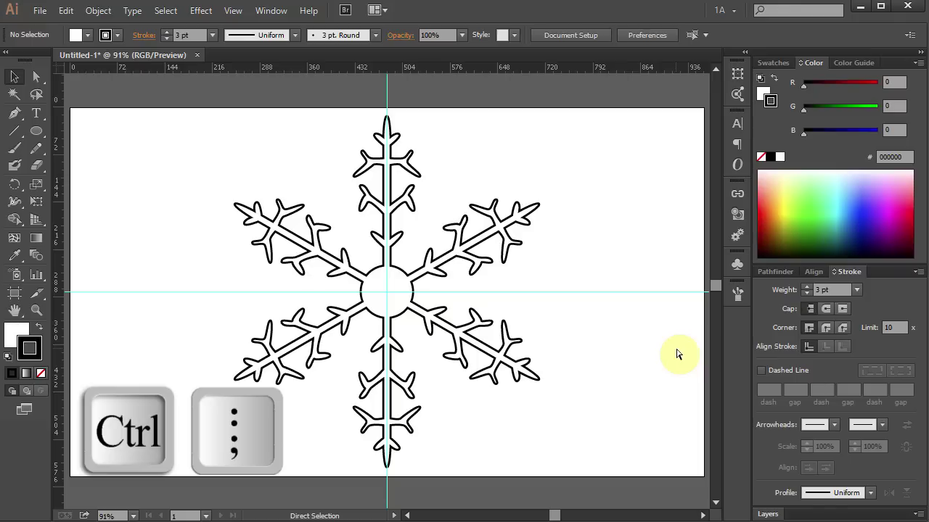